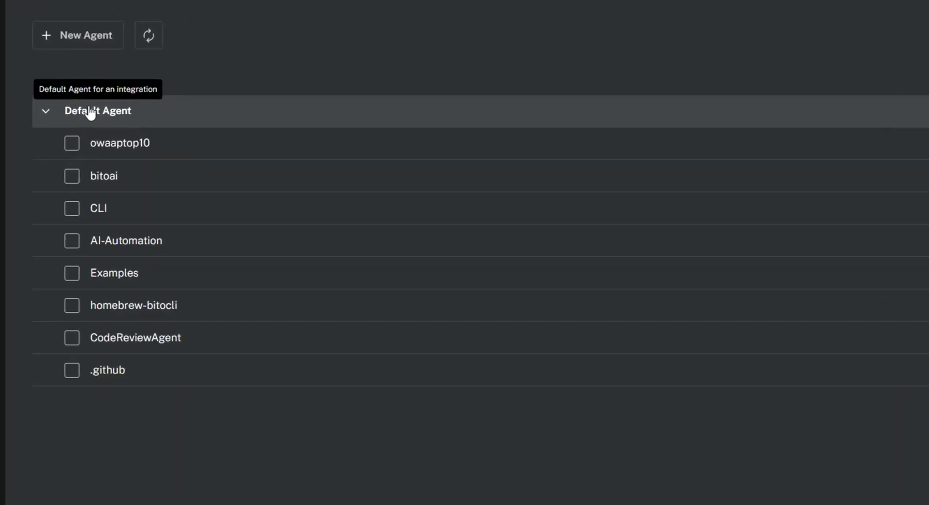
- Enable code review for the CLI, AI-Automation and Examples repositories under the Default Agent
{"action": "left_click", "coordinate": [72, 211]}
{"action": "left_click", "coordinate": [73, 273]}
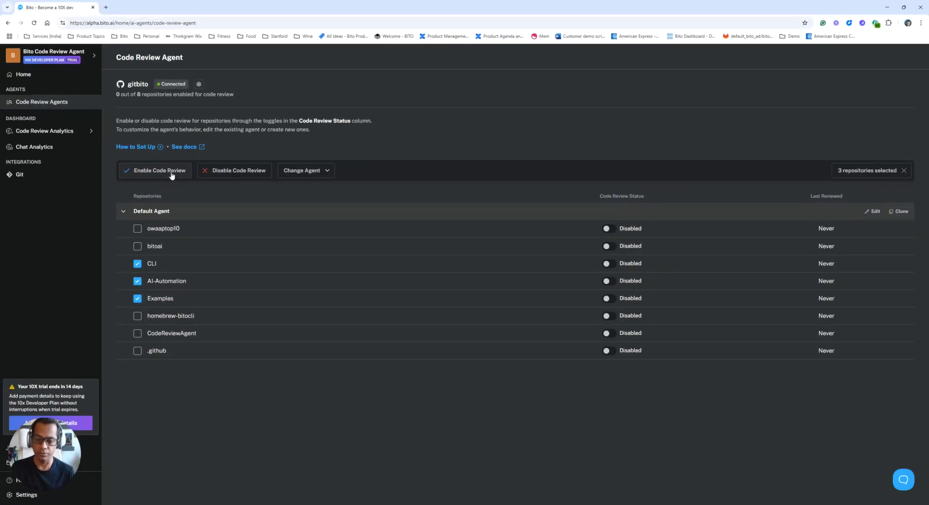
{"action": "left_click", "coordinate": [160, 170]}
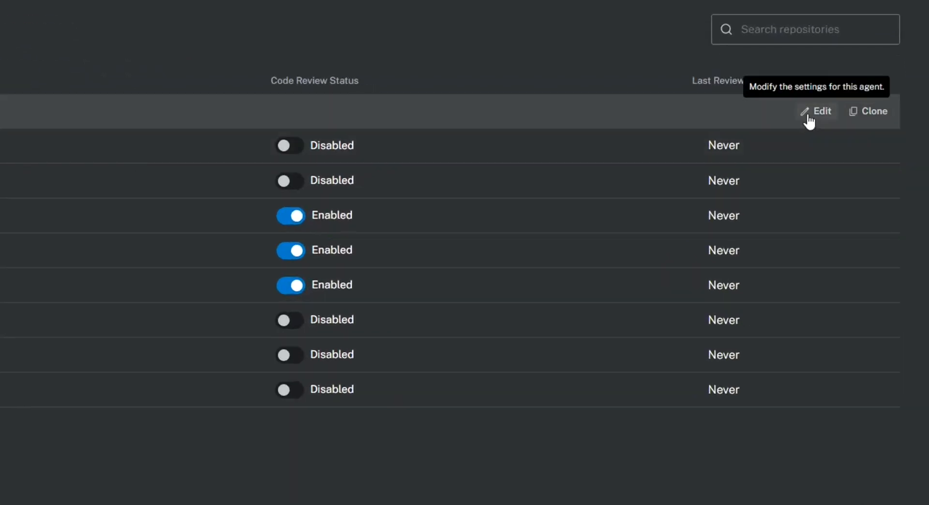
- Bring up the Default Agent's review settings via Edit on its row
{"action": "left_click", "coordinate": [808, 119]}
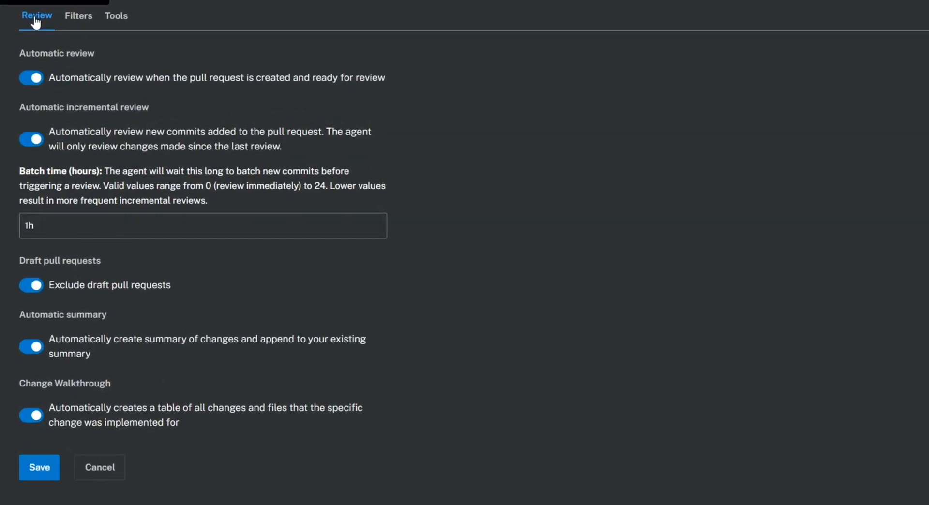
- Inspect the Default Agent's file/branch filters, then its analysis tools showing Secret Scanner on
{"action": "left_click", "coordinate": [80, 18]}
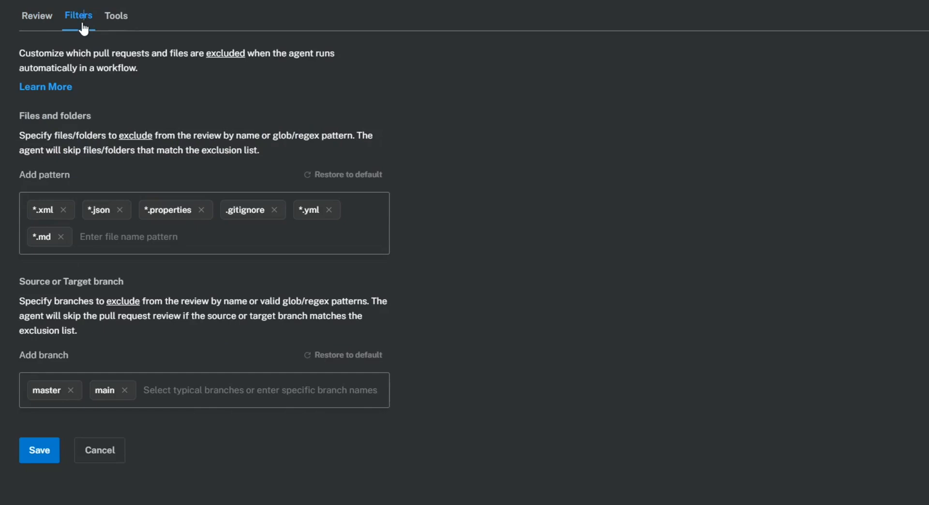
{"action": "left_click", "coordinate": [116, 15]}
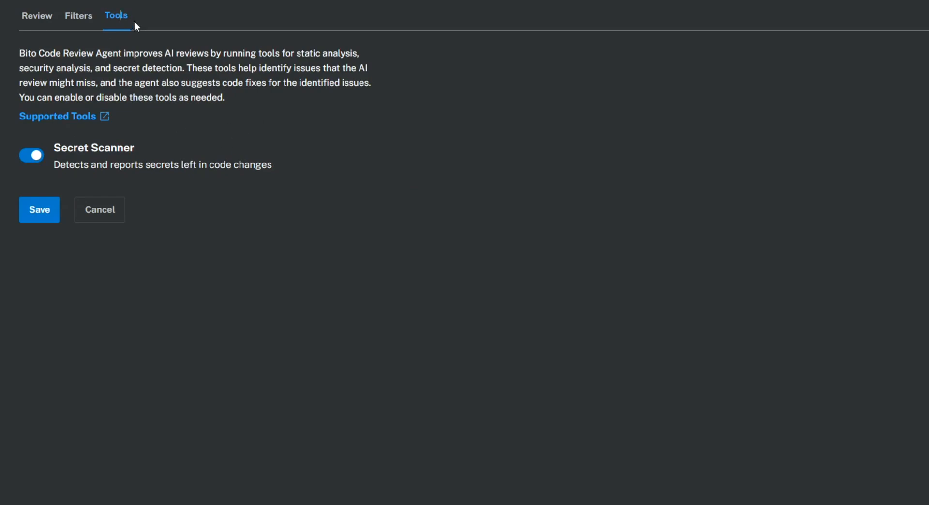
- Return to the Review settings and cancel out to the repository list without saving
{"action": "left_click", "coordinate": [38, 17]}
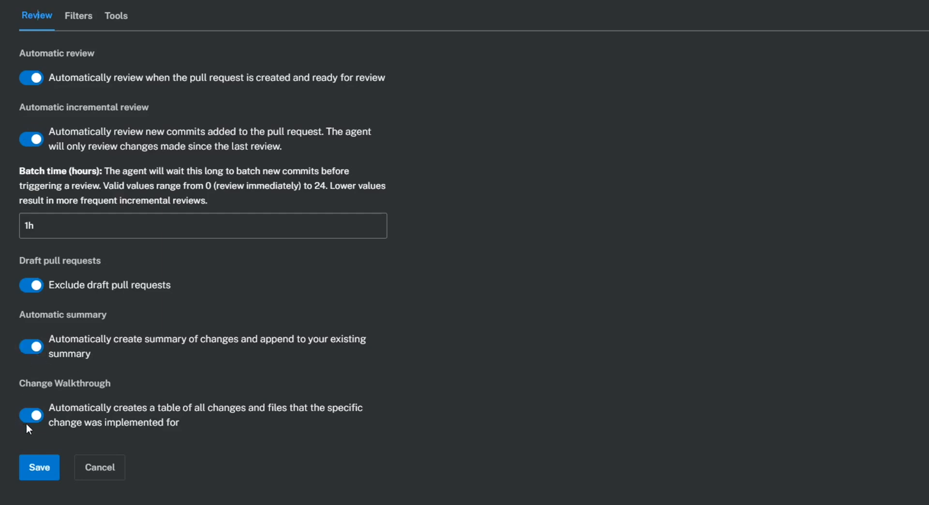
{"action": "left_click", "coordinate": [99, 467]}
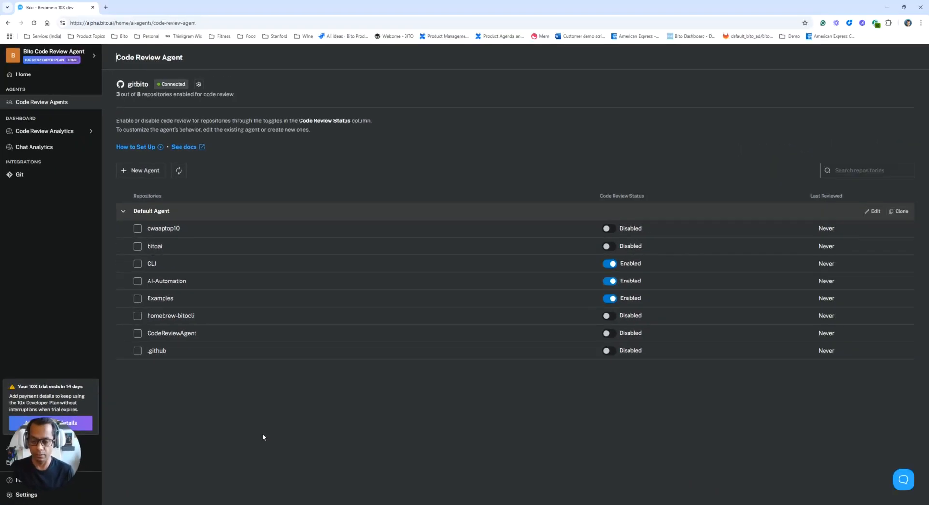
- Start a new agent named FrontEndAgent with description 'Agent for Front End Repo'
{"action": "left_click", "coordinate": [144, 170]}
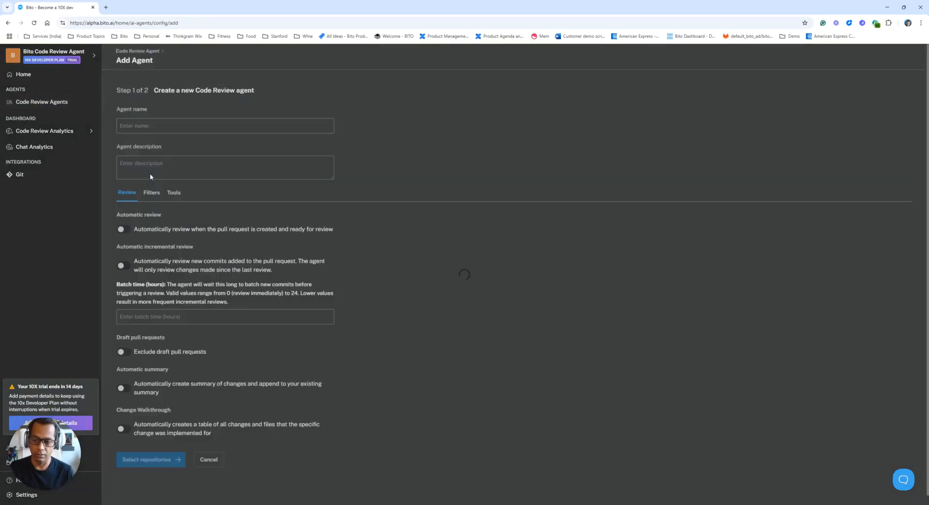
{"action": "left_click", "coordinate": [192, 126]}
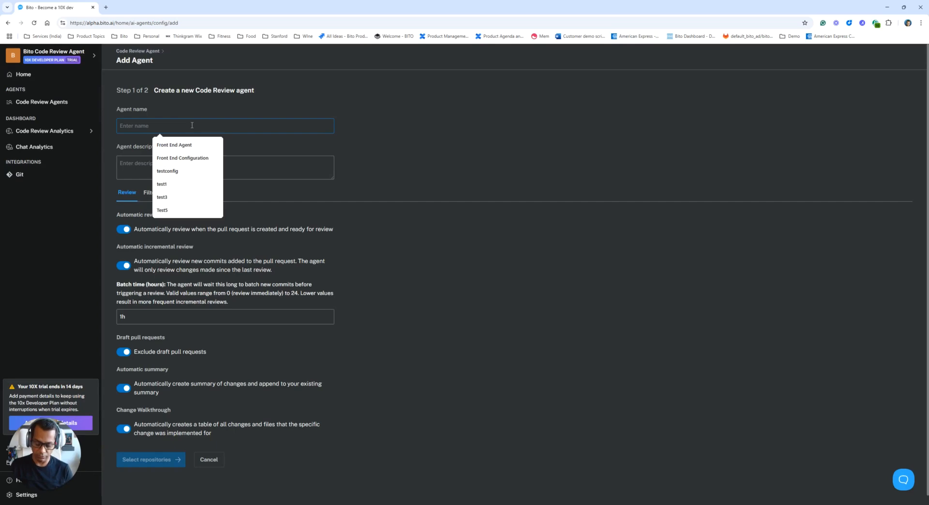
{"action": "type", "text": "Fron"}
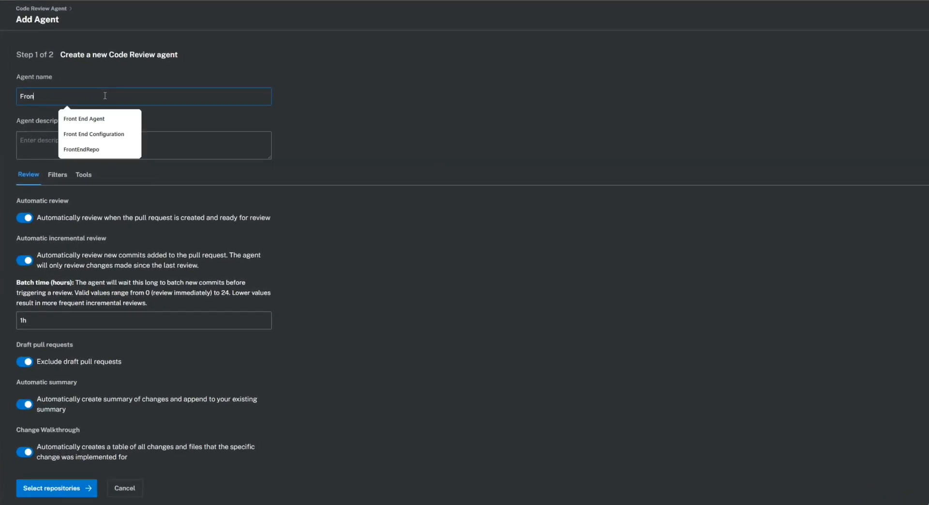
{"action": "type", "text": "tEndRe"}
{"action": "key", "text": "BackSpace"}
{"action": "key", "text": "BackSpace"}
{"action": "type", "text": "A"}
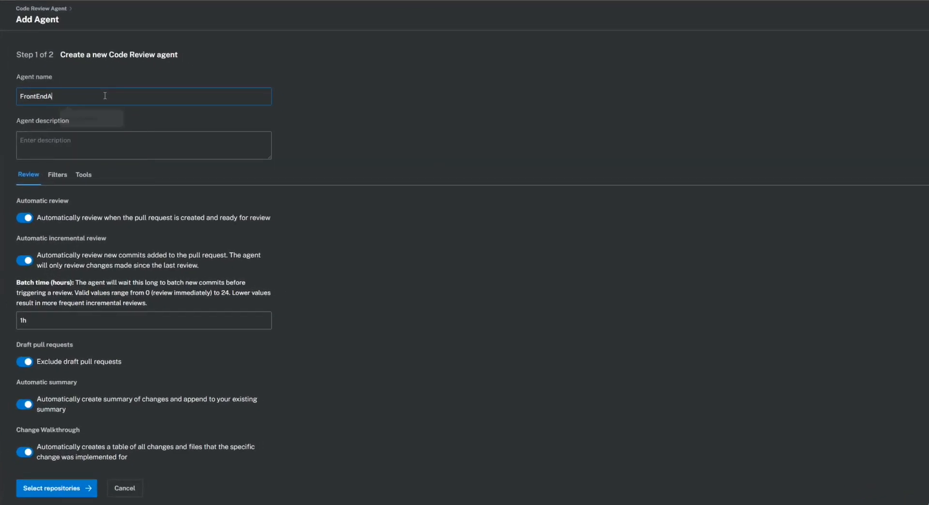
{"action": "type", "text": "gent"}
{"action": "key", "text": "Tab"}
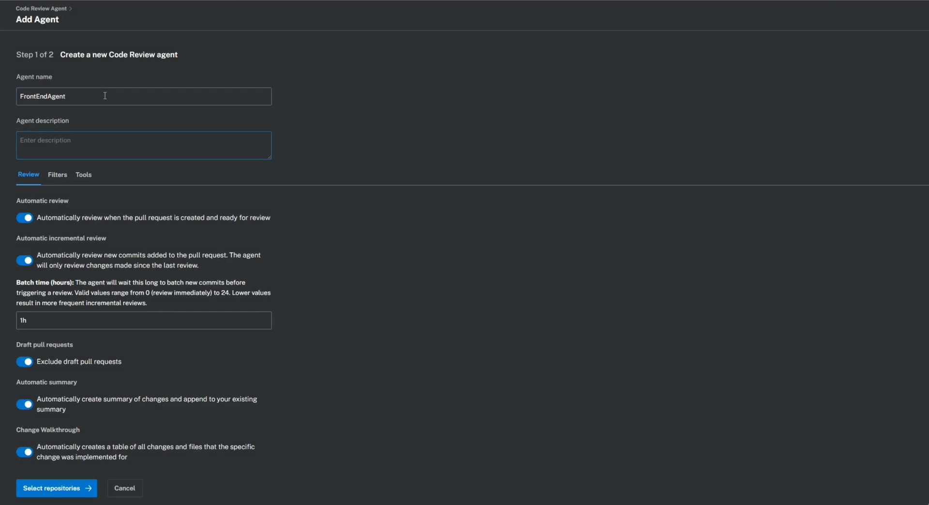
{"action": "type", "text": "Agent for Fron"}
{"action": "type", "text": "t Edn"}
{"action": "key", "text": "BackSpace"}
{"action": "type", "text": "nd Repo"}
- Switch off Automatic summary, Change Walkthrough and the Secret Scanner for FrontEndAgent
{"action": "left_click", "coordinate": [25, 405]}
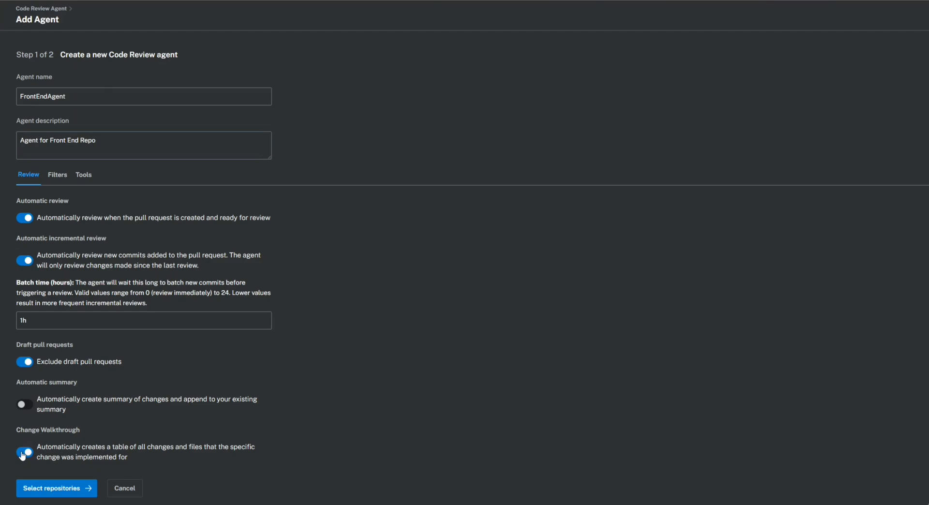
{"action": "left_click", "coordinate": [22, 455]}
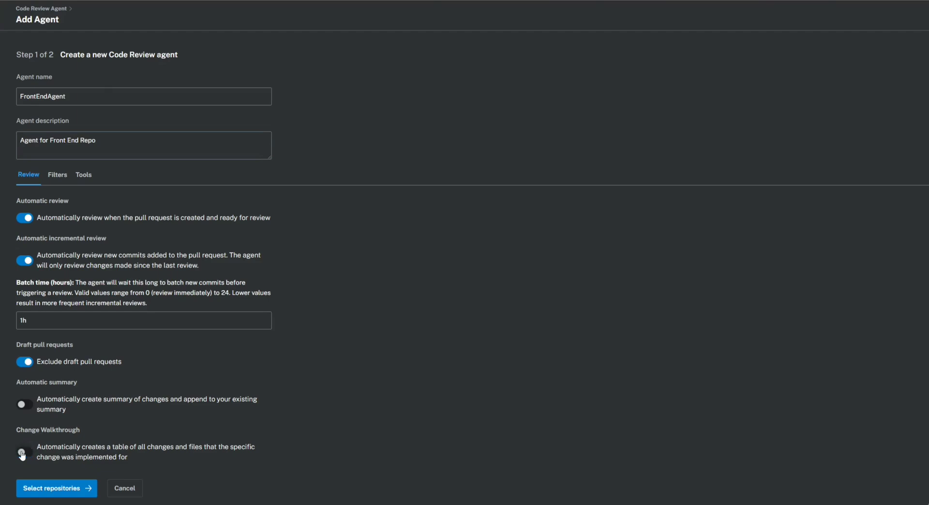
{"action": "left_click", "coordinate": [84, 175]}
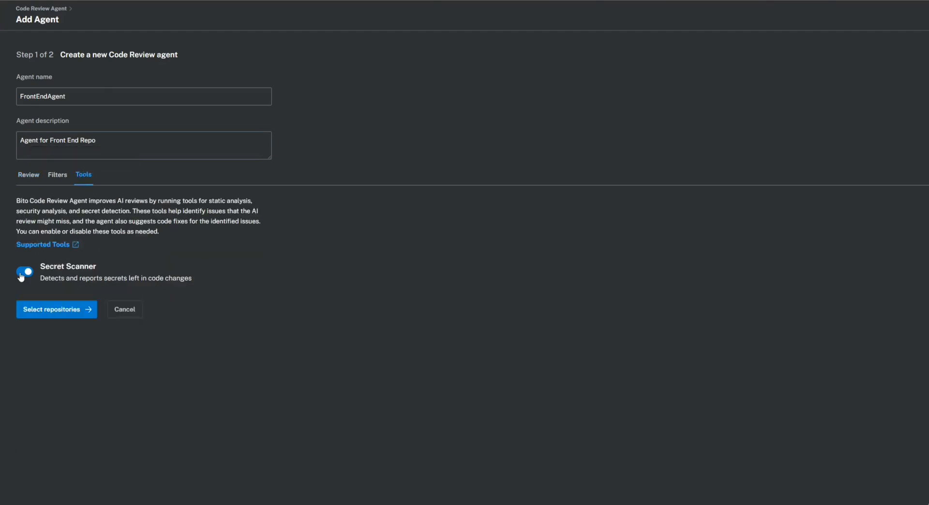
{"action": "left_click", "coordinate": [23, 274]}
{"action": "left_click", "coordinate": [28, 175]}
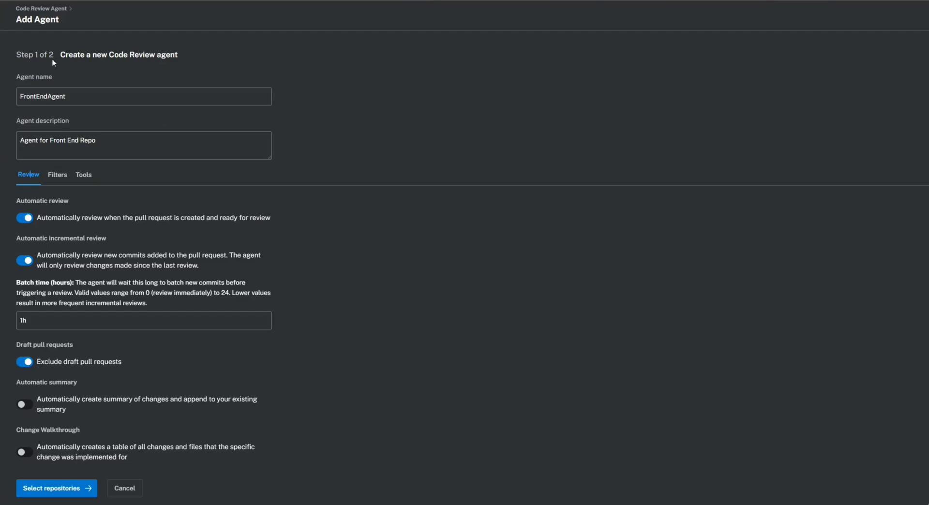
- Assign homebrew-bitocli, CodeReviewAgent and .github to FrontEndAgent and save it
{"action": "left_click", "coordinate": [57, 489]}
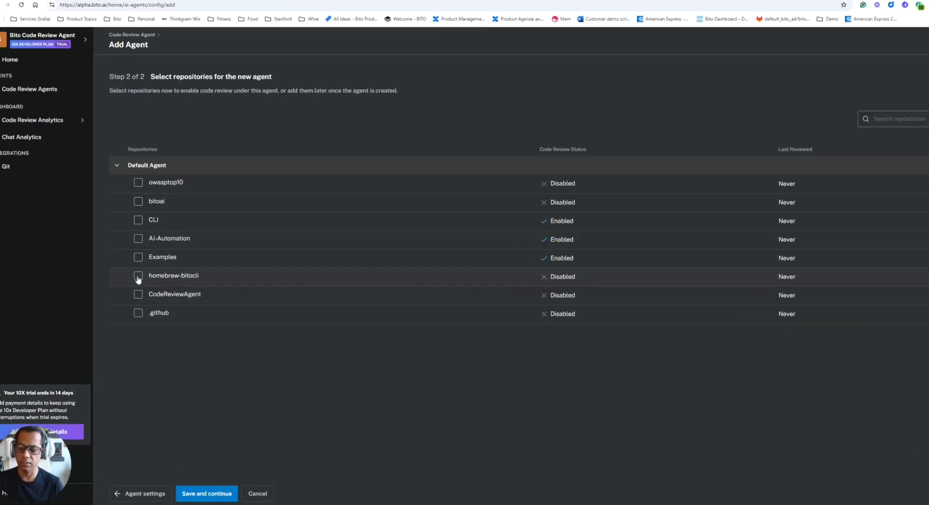
{"action": "left_click", "coordinate": [138, 276]}
{"action": "left_click", "coordinate": [138, 294]}
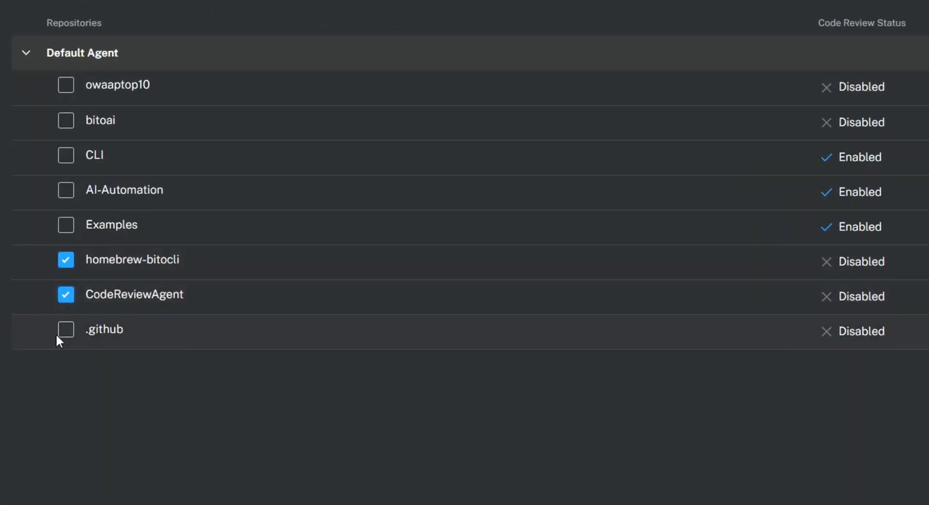
{"action": "left_click", "coordinate": [65, 330]}
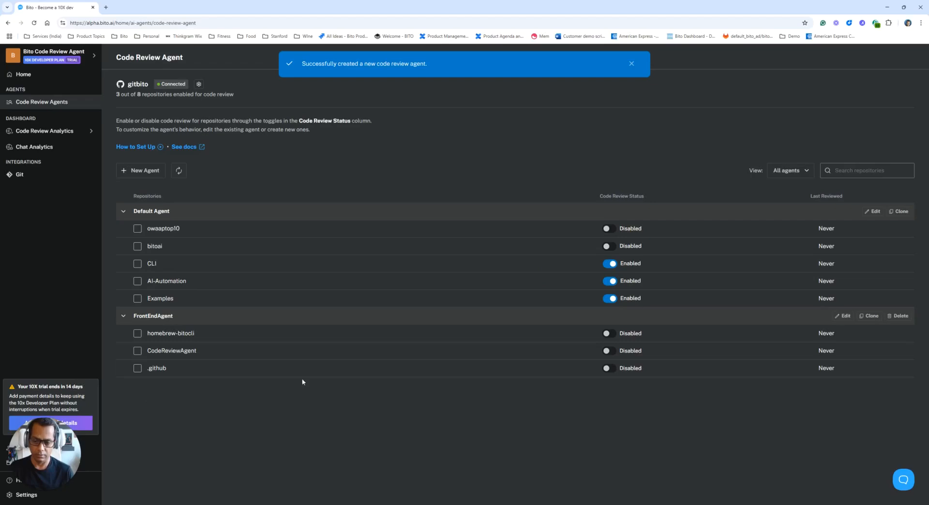
- Turn code review on for homebrew-bitocli, CodeReviewAgent and .github, reaching six of eight
{"action": "left_click", "coordinate": [608, 333]}
{"action": "left_click", "coordinate": [609, 350]}
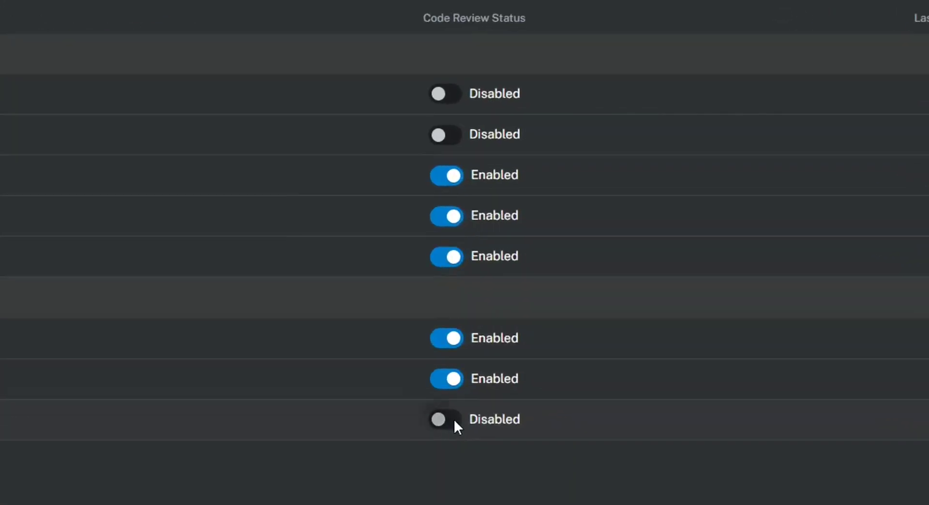
{"action": "left_click", "coordinate": [609, 369]}
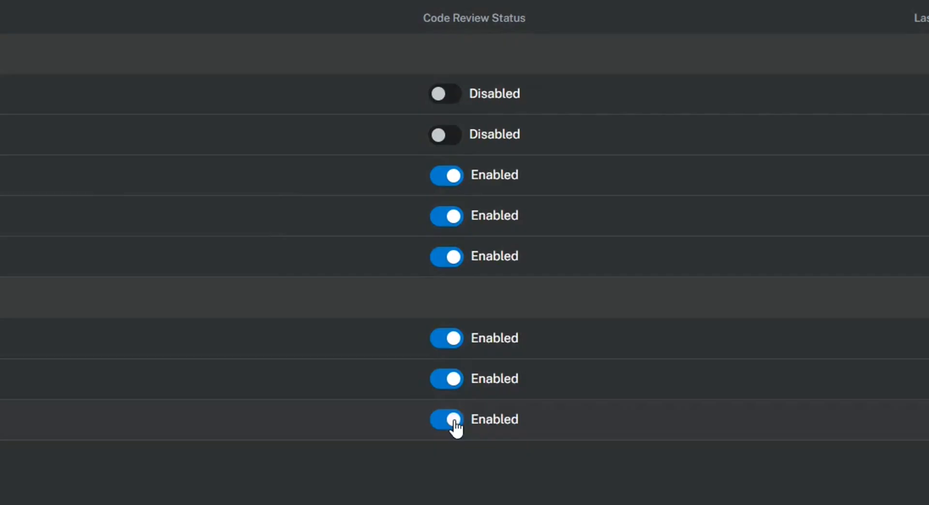